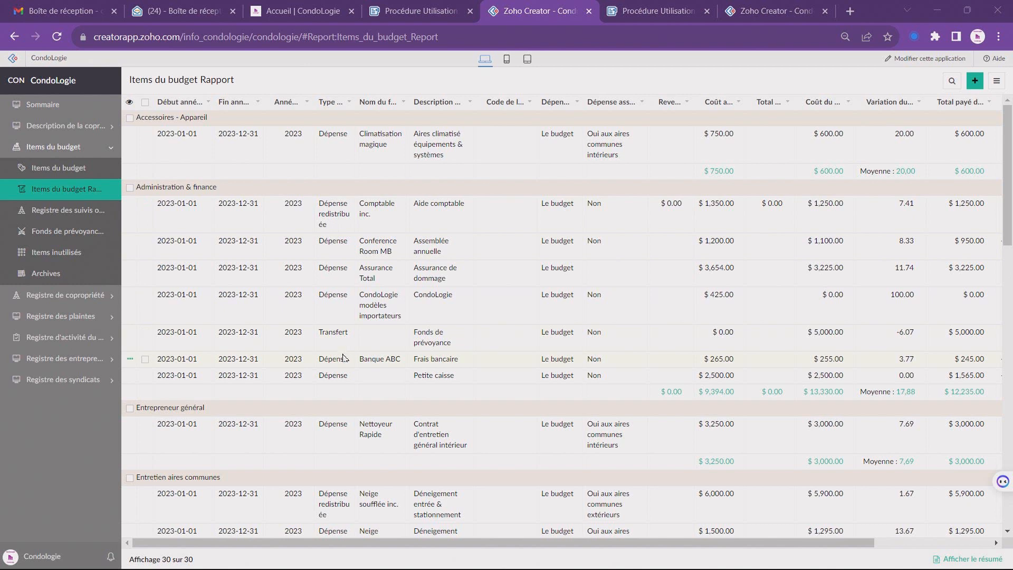
- Look through the budget items report and open the Suivi & cotisations annuelles report of the Registre de copropriété
scroll(344, 358, "down", 3)
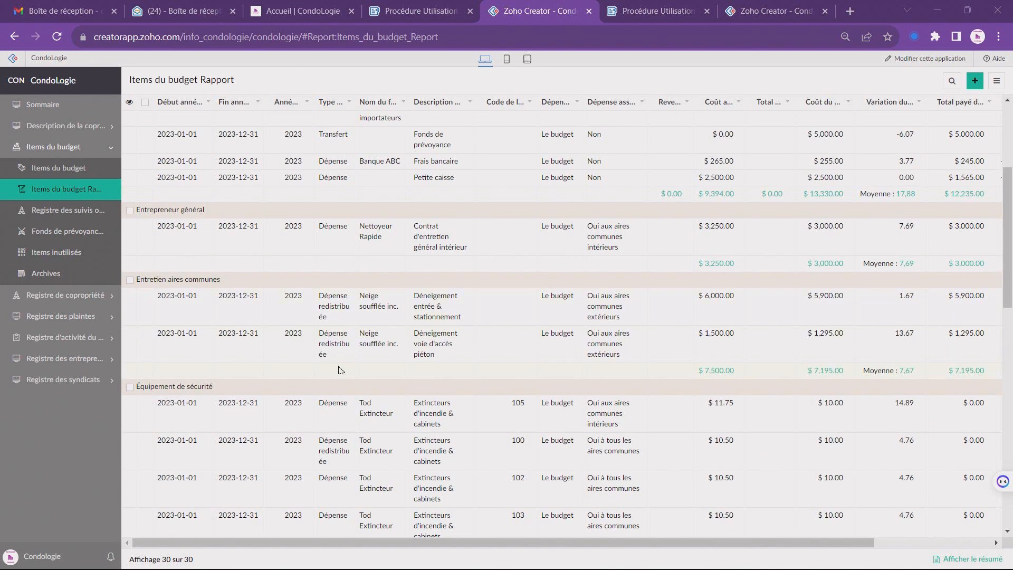
scroll(339, 371, "down", 2)
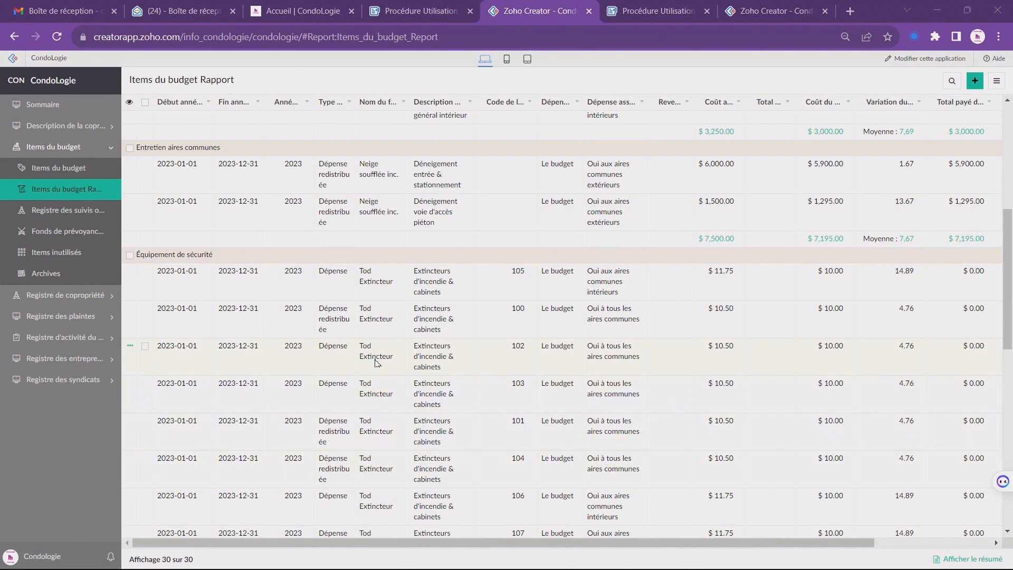
scroll(425, 278, "up", 5)
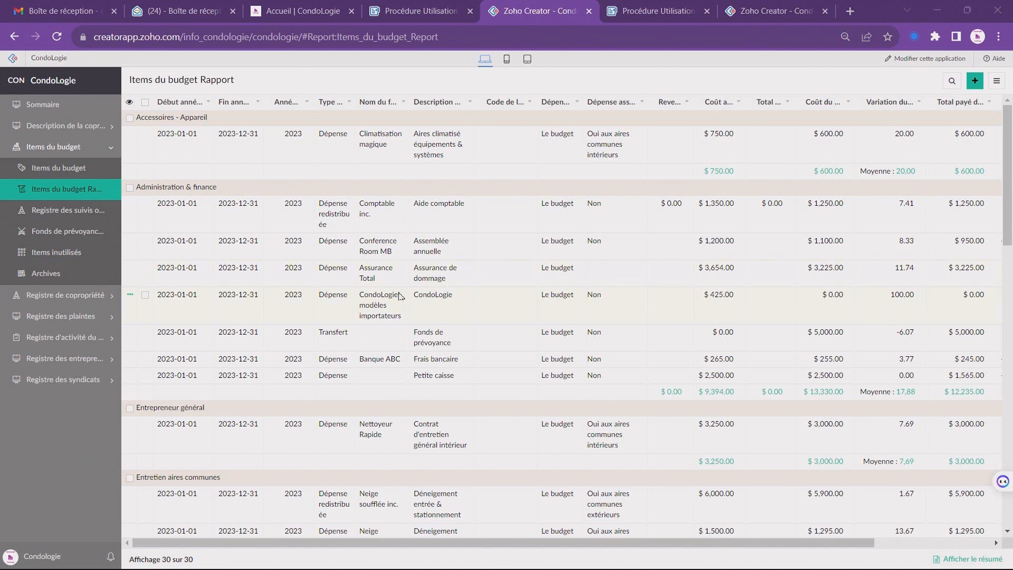
left_click(80, 297)
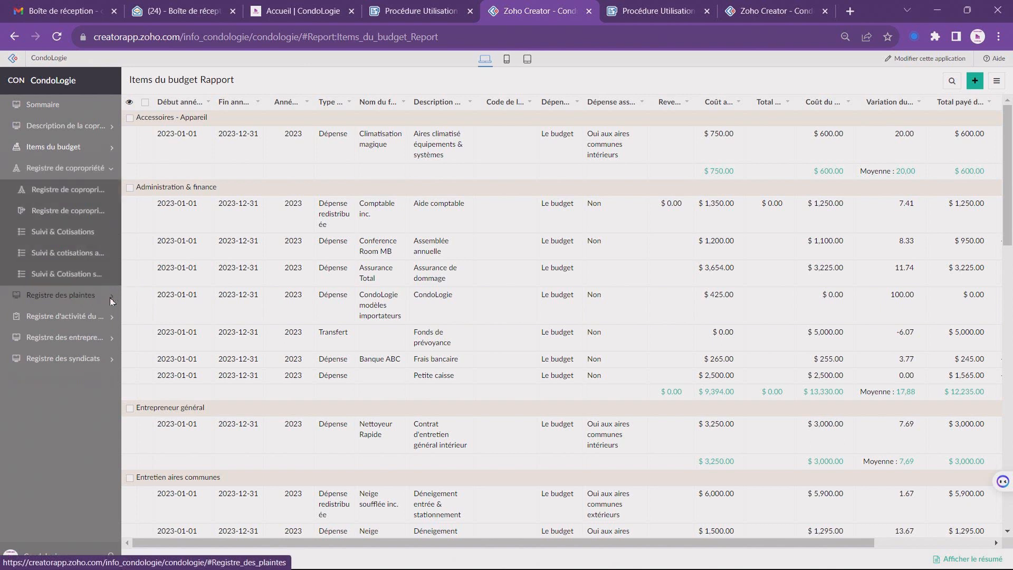
left_click(71, 254)
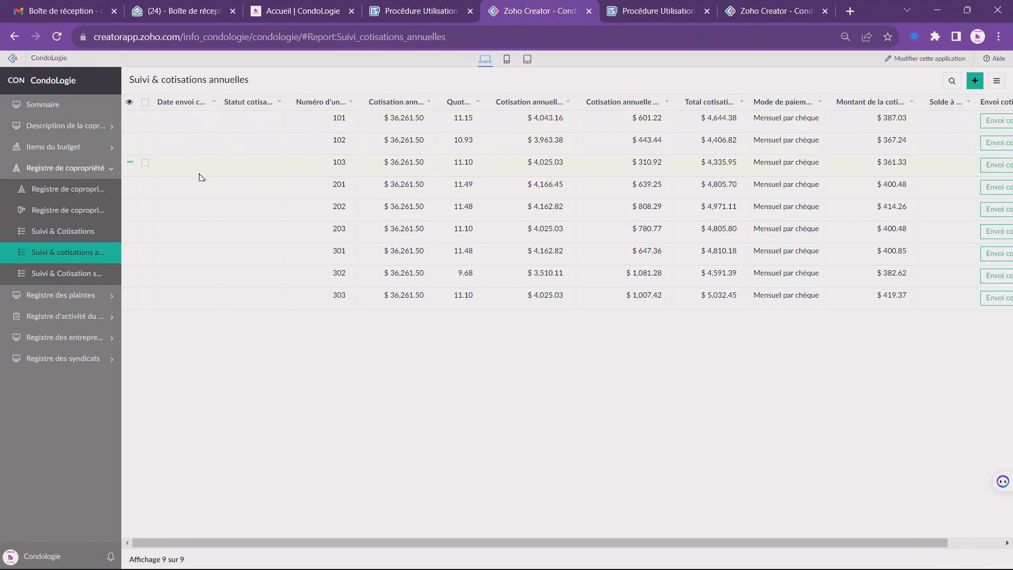
left_click(146, 104)
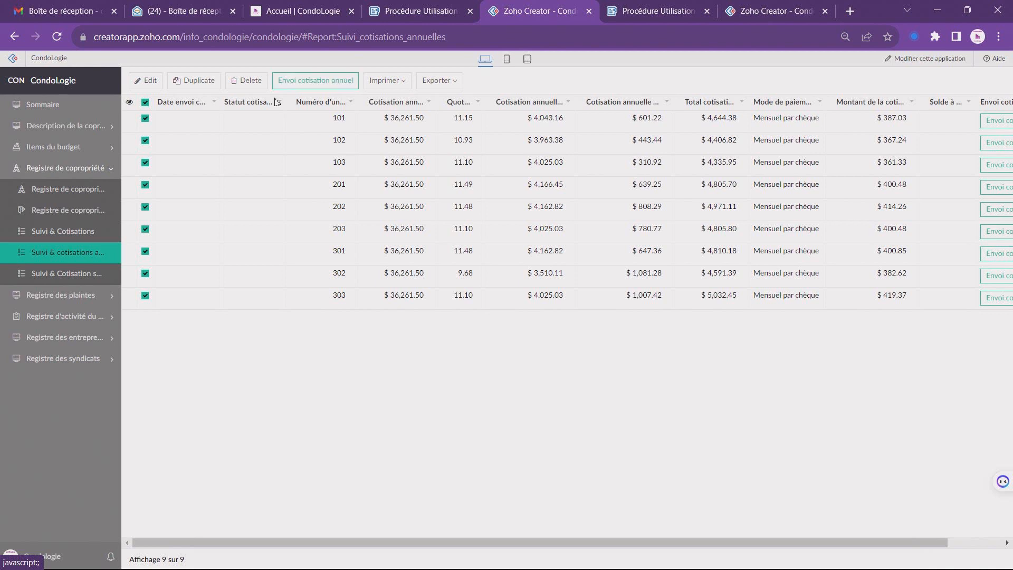
left_click(145, 103)
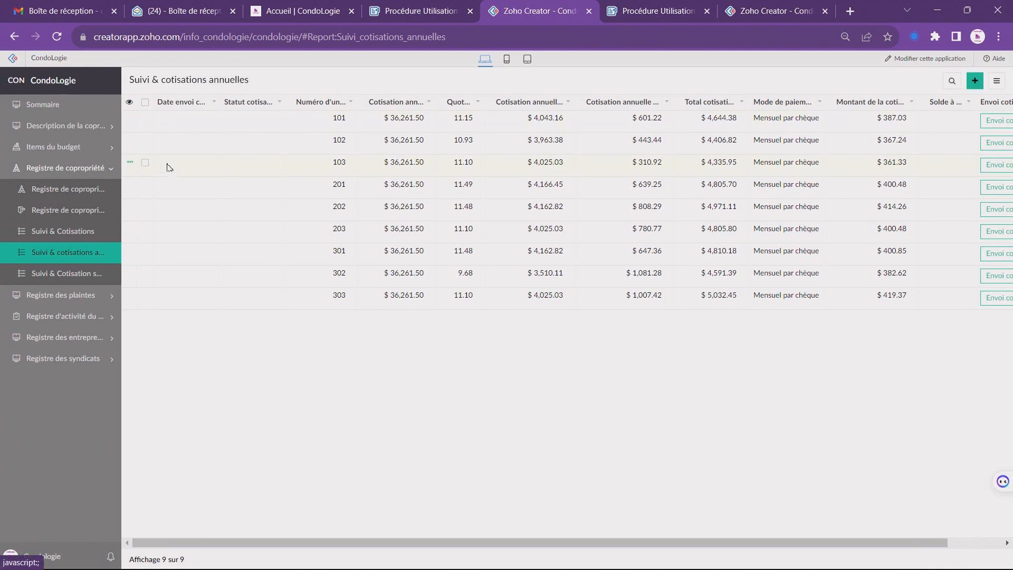
left_click(131, 118)
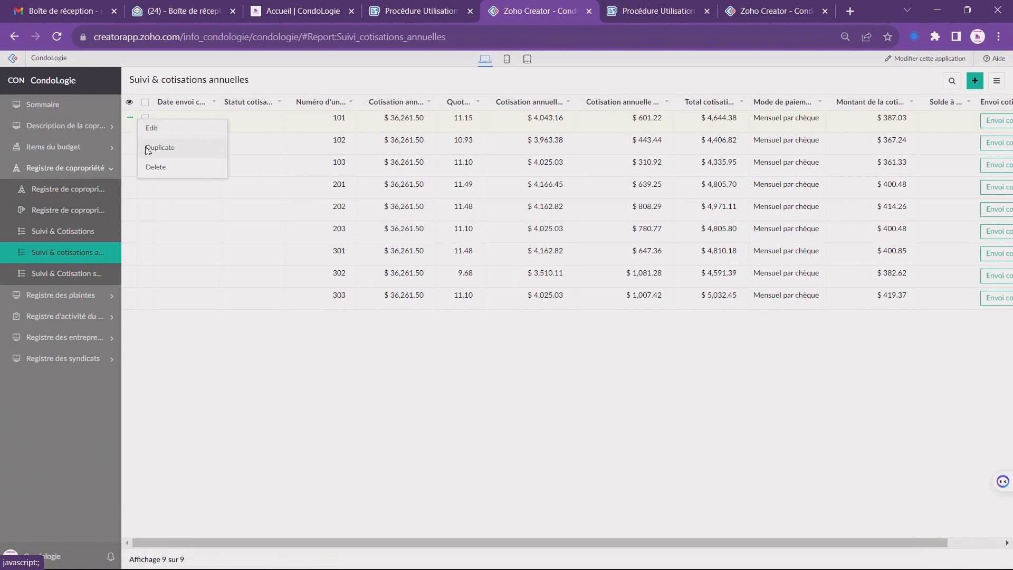
- Open unit 101's record for bulk editing and set its Date envoi cotisation annuelle to 2023-10-04
left_click(145, 118)
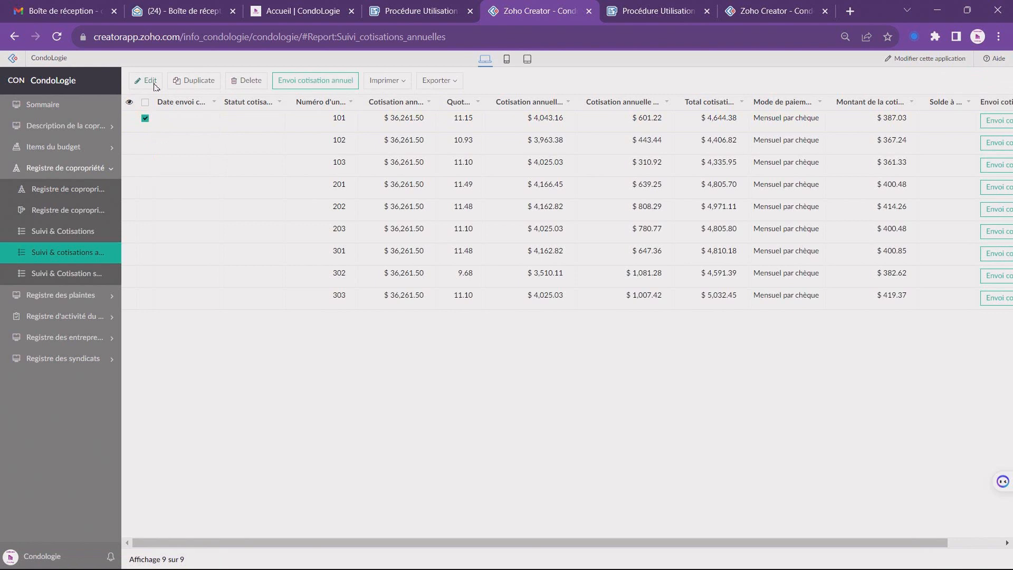
left_click(154, 83)
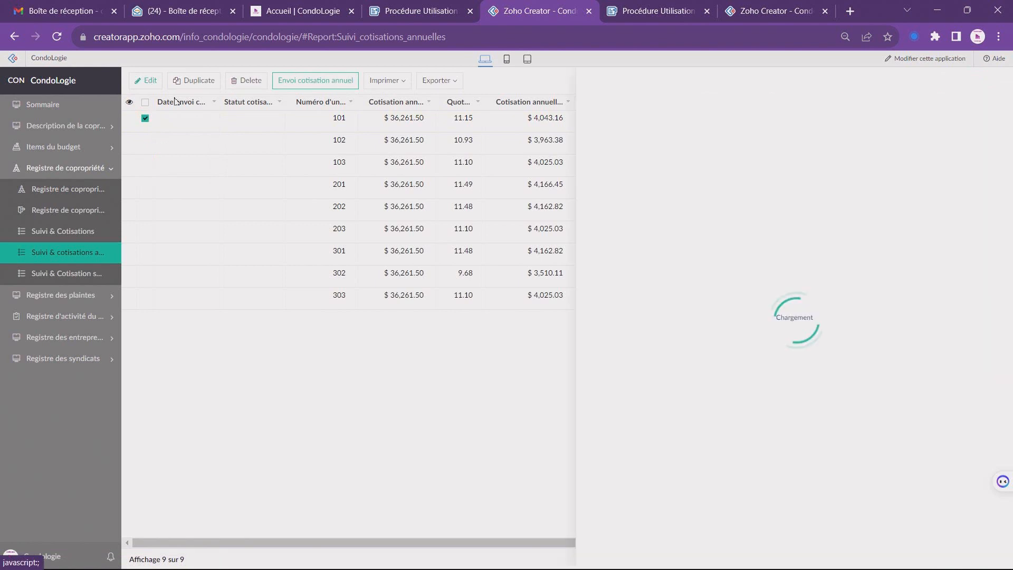
left_click(628, 133)
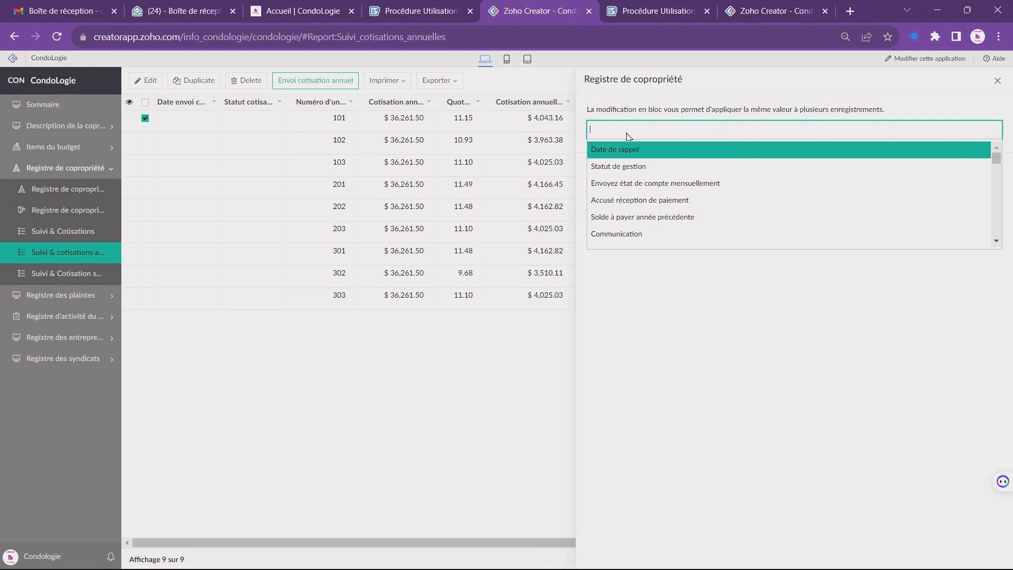
type("date")
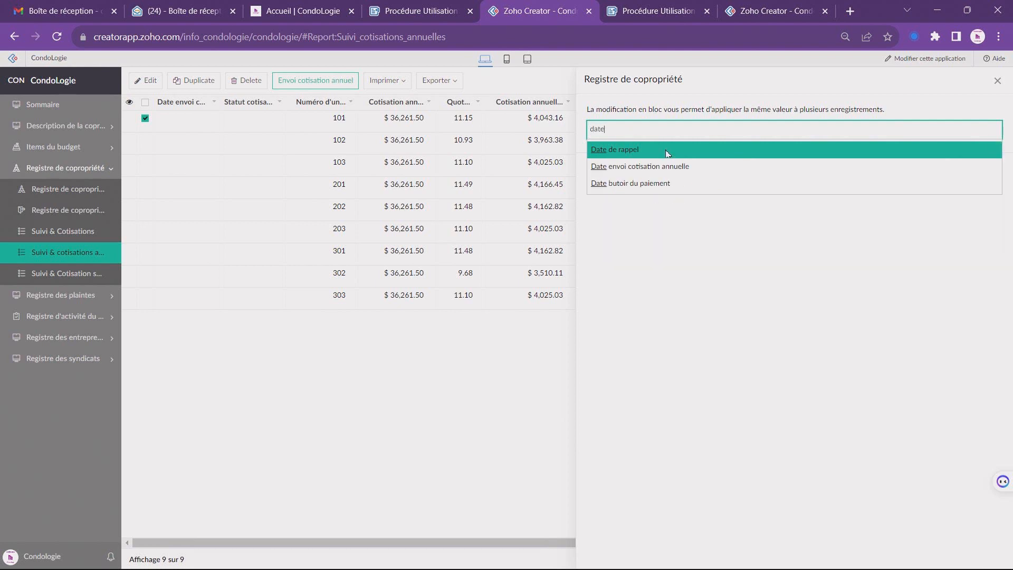
left_click(667, 166)
left_click(625, 179)
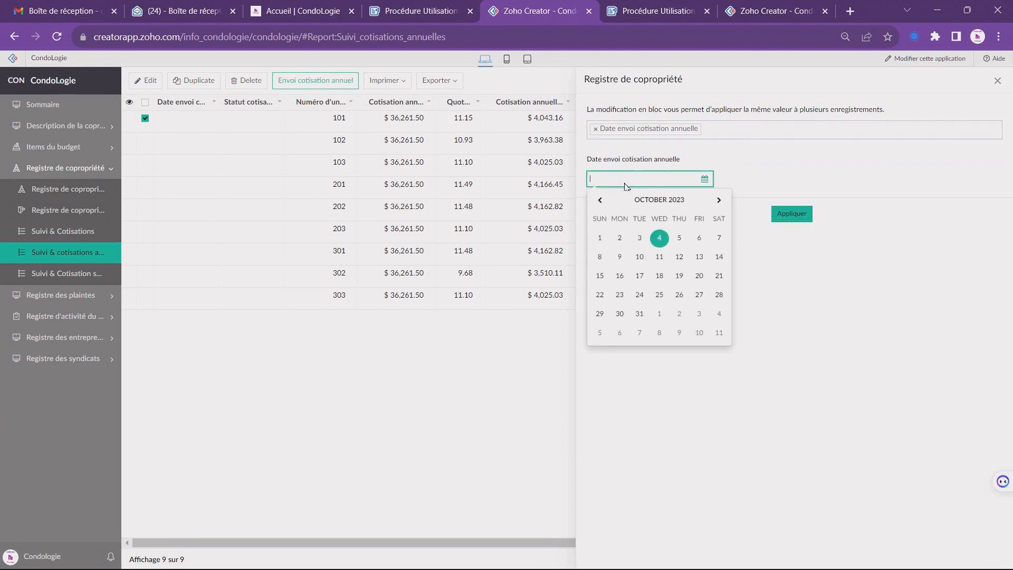
left_click(659, 236)
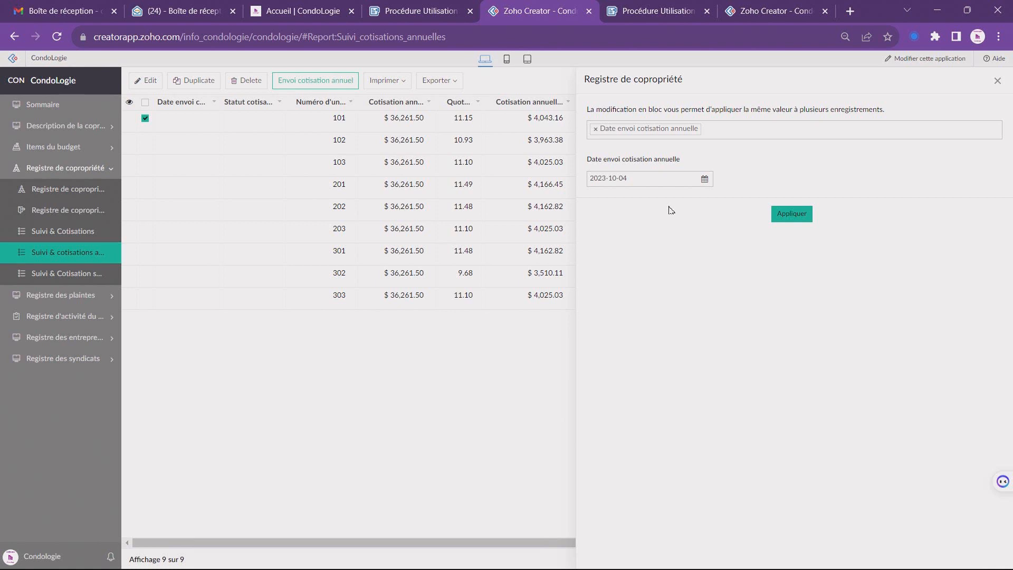
- Add the Statut cotisation annuelle field, set it to Envoyée, and apply the changes to unit 101's record
left_click(710, 131)
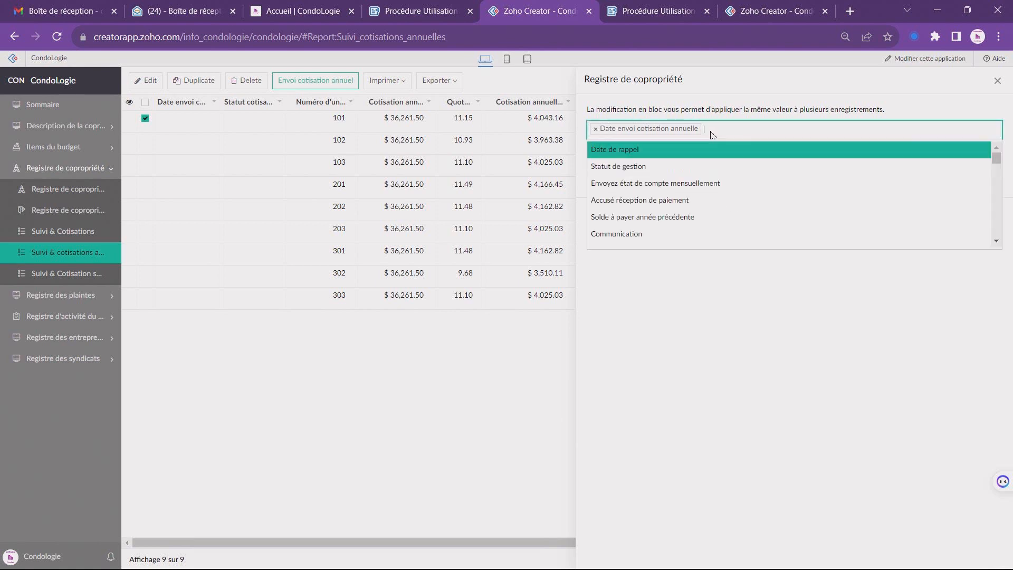
type("stat")
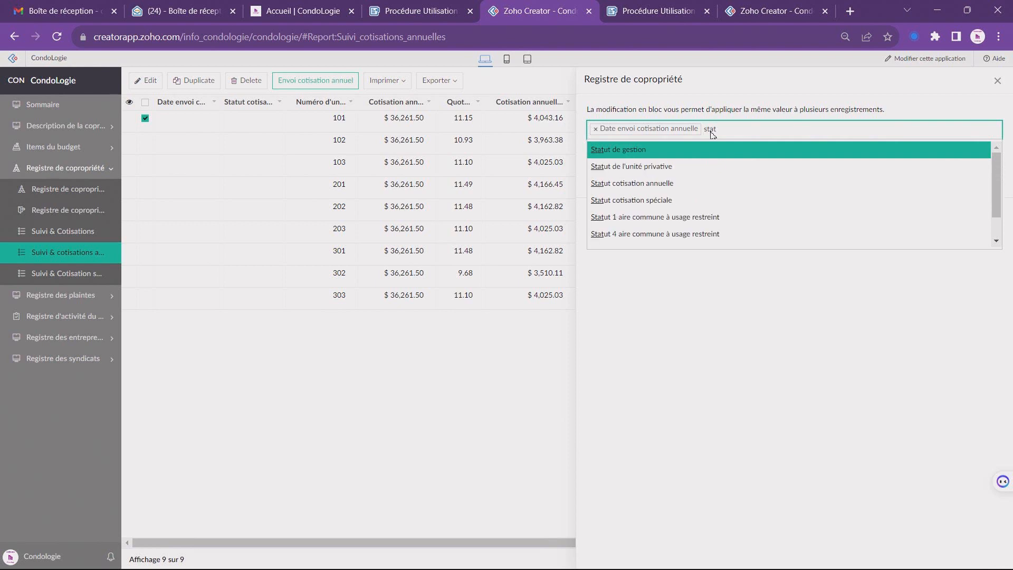
left_click(671, 184)
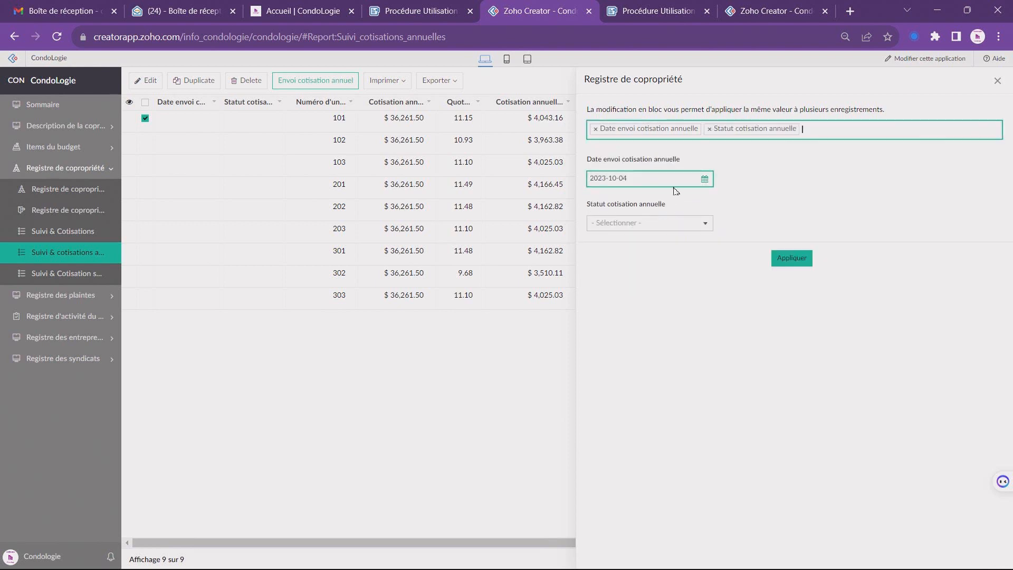
left_click(653, 222)
left_click(634, 247)
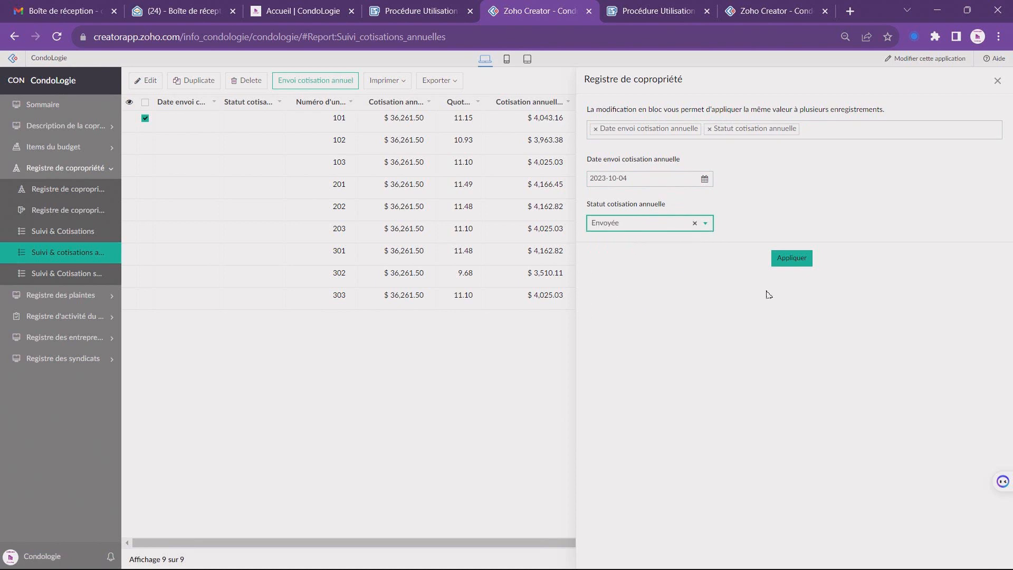
left_click(791, 259)
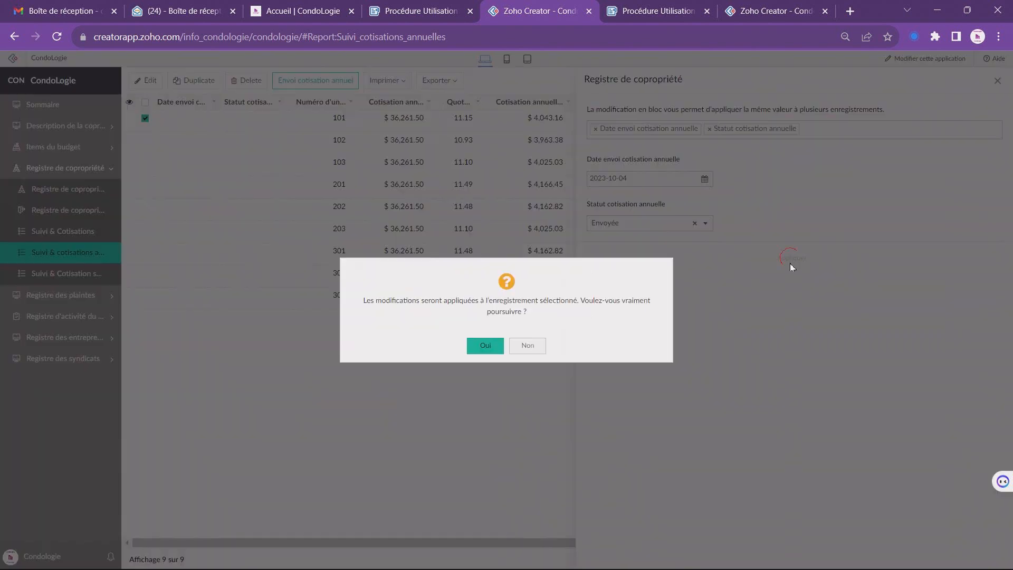
left_click(496, 350)
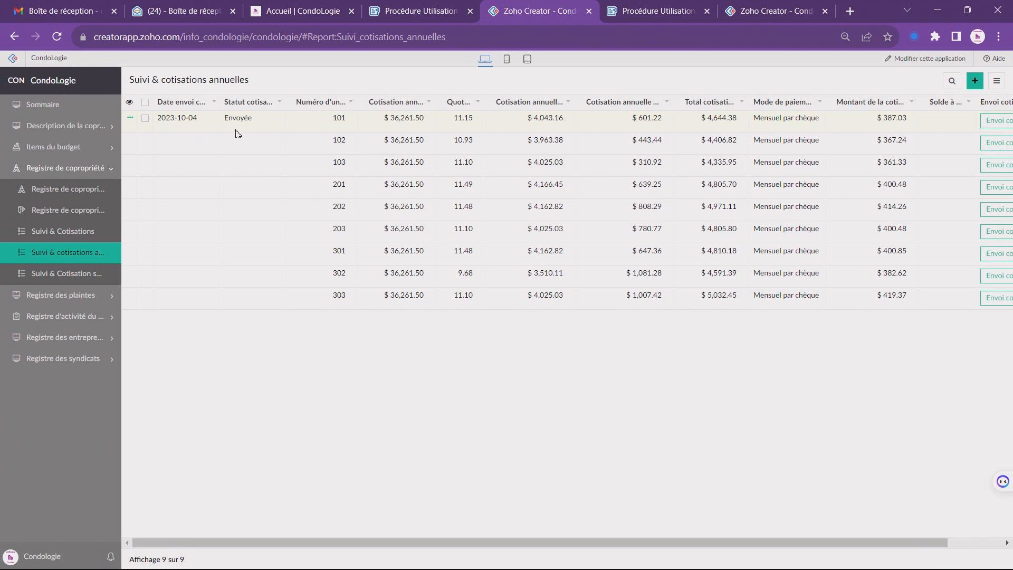
- Send the annual contribution notice for unit 101 and confirm the sending
left_click(995, 124)
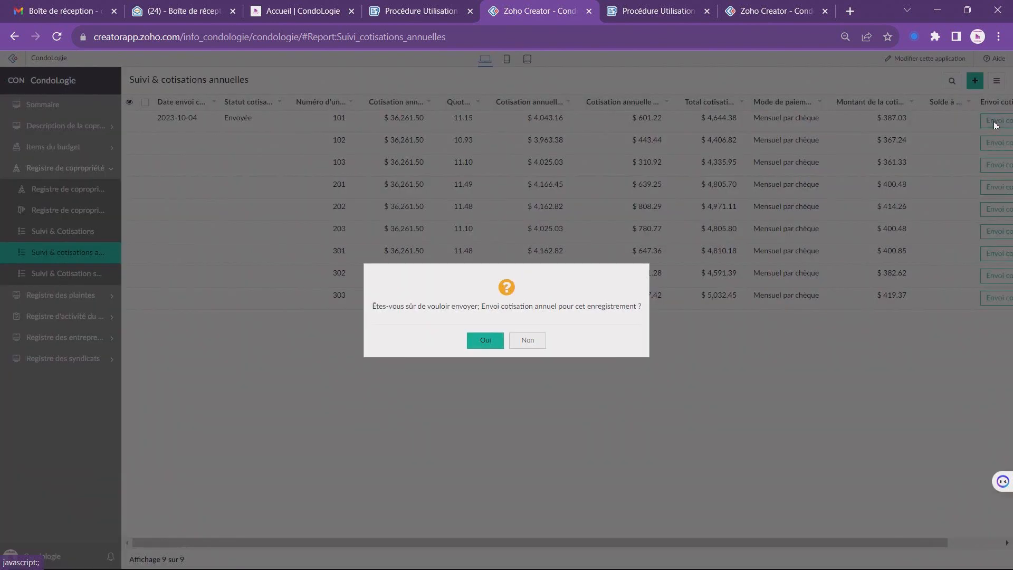
left_click(497, 343)
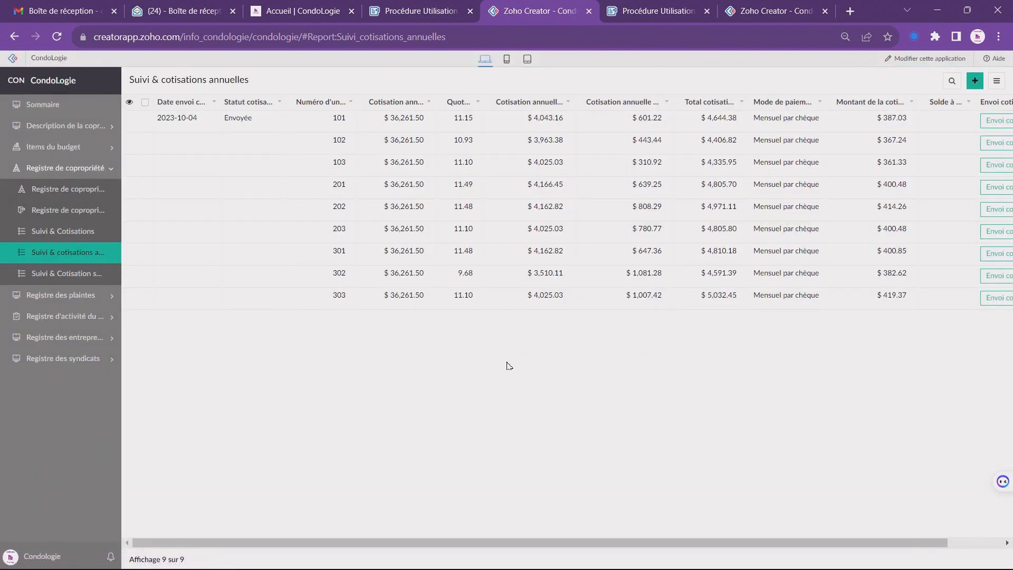
- Switch to Gmail, read the received Cotisation annuelle email through to its signature, and return to the inbox
left_click(67, 19)
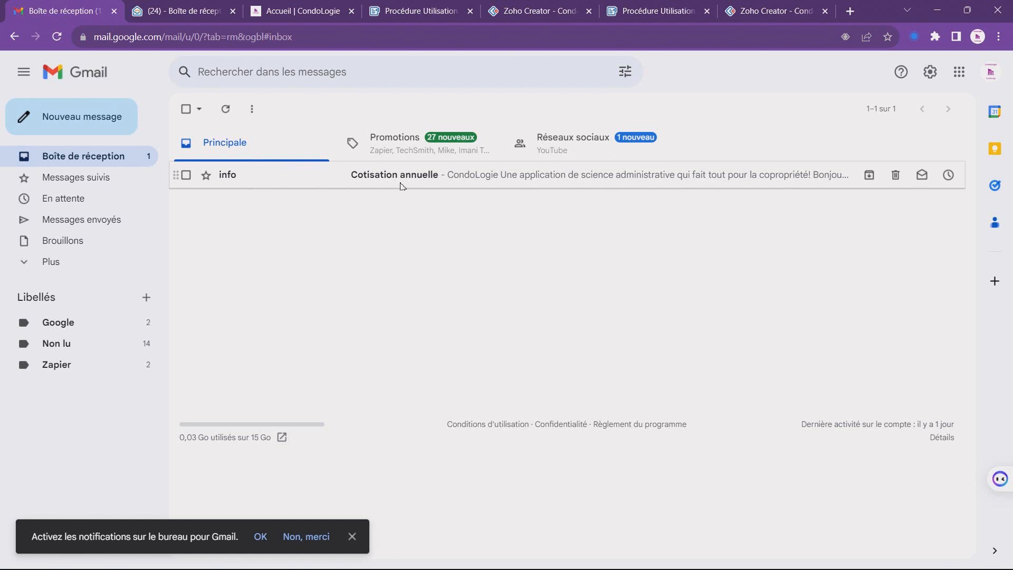
left_click(399, 177)
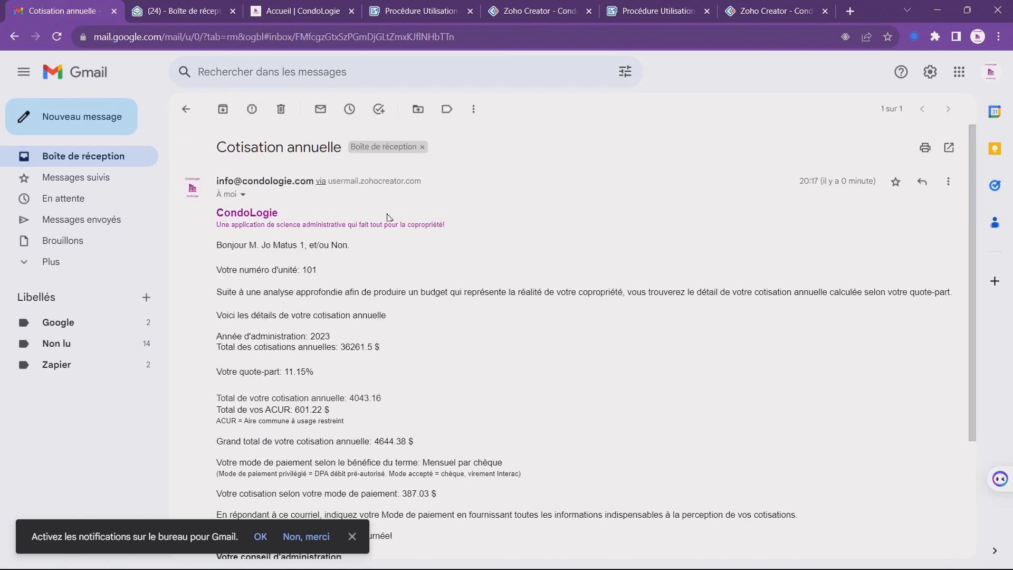
scroll(389, 218, "down", 1)
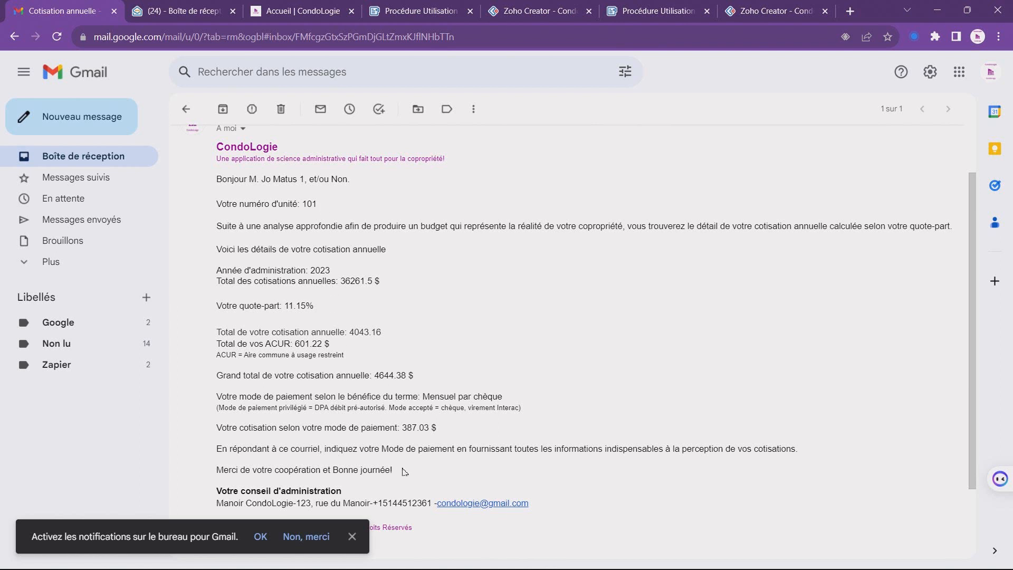
left_click(351, 536)
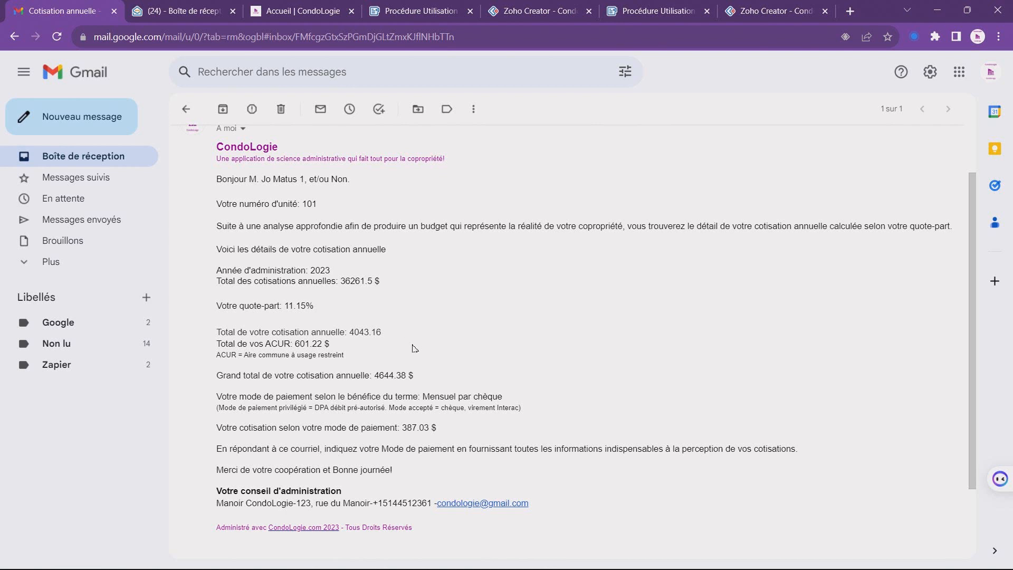
left_click(186, 109)
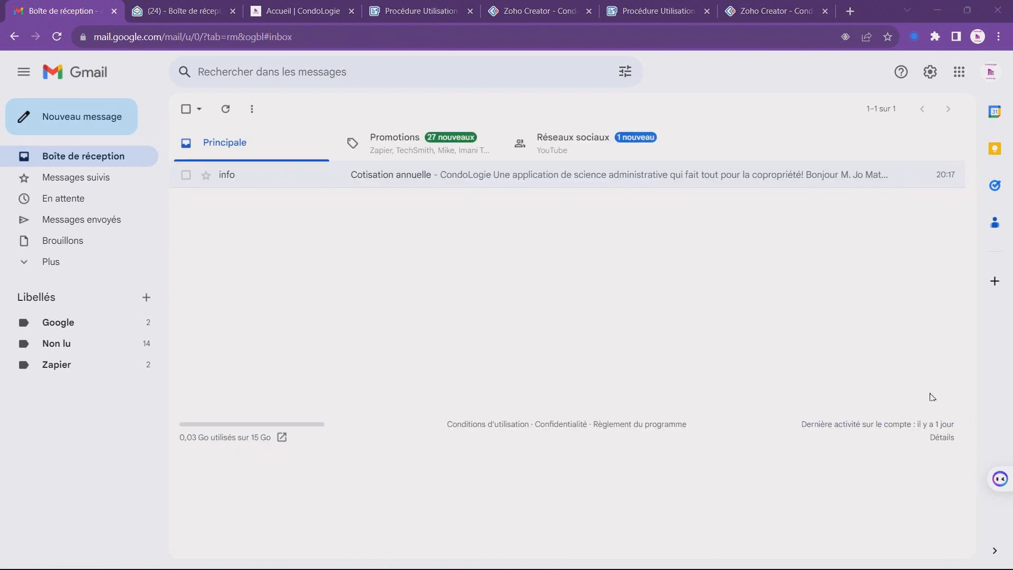
- Switch back to Zoho Creator, open the Registre des syndicats Rapport, and examine its annual contribution status, date and sending columns
left_click(533, 10)
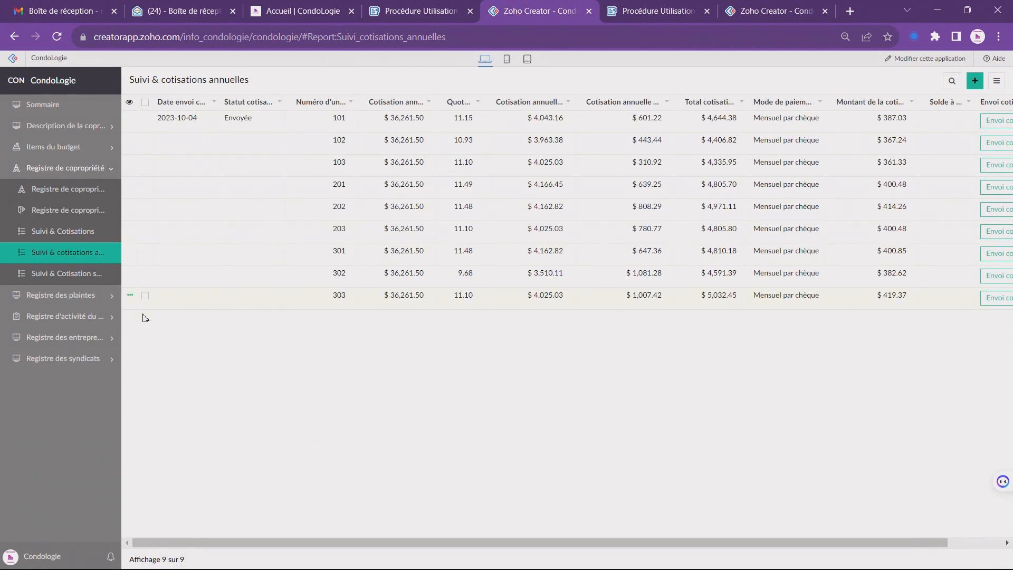
left_click(75, 361)
left_click(87, 297)
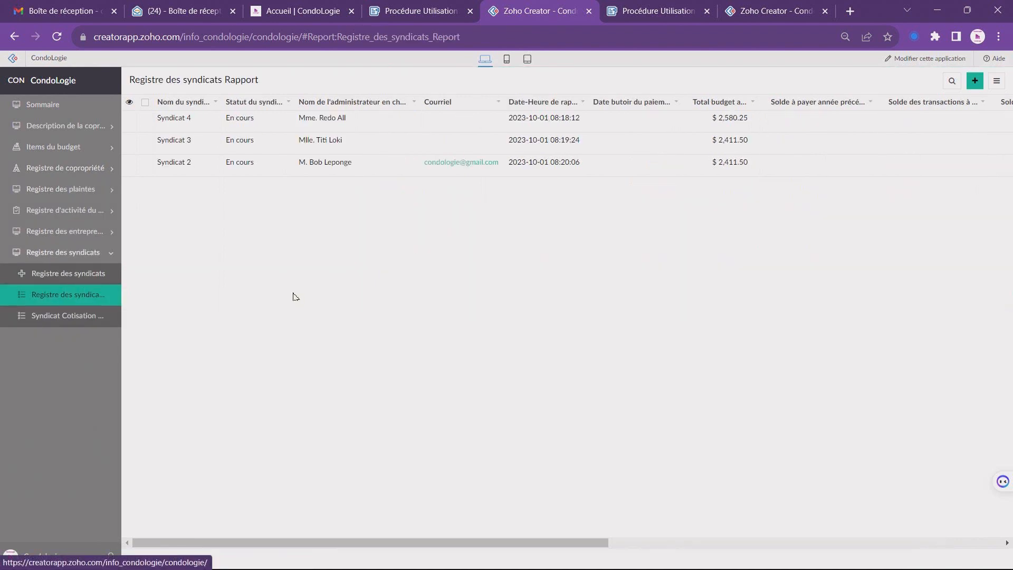
left_click_drag(495, 545, 929, 547)
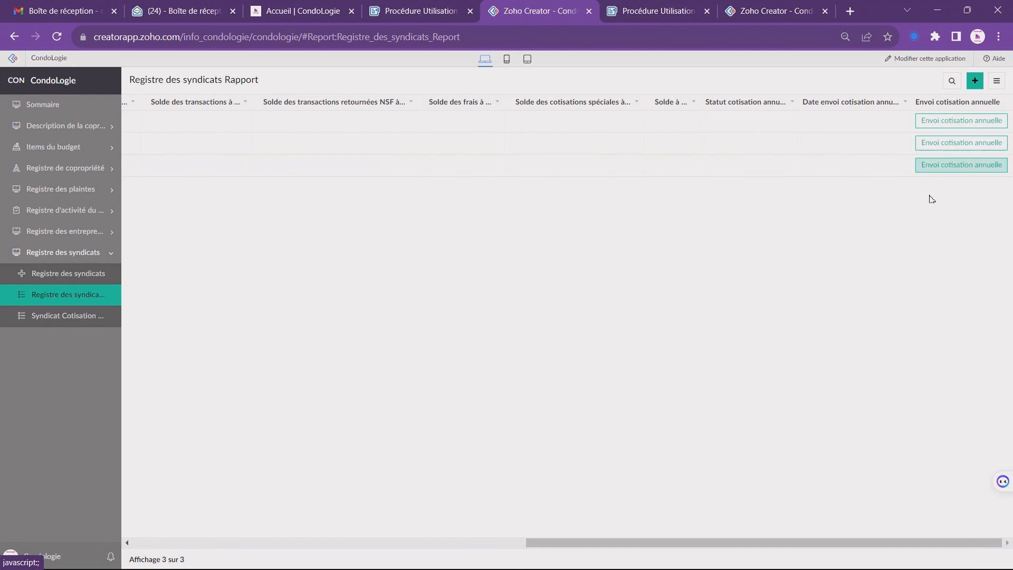
left_click_drag(765, 545, 342, 551)
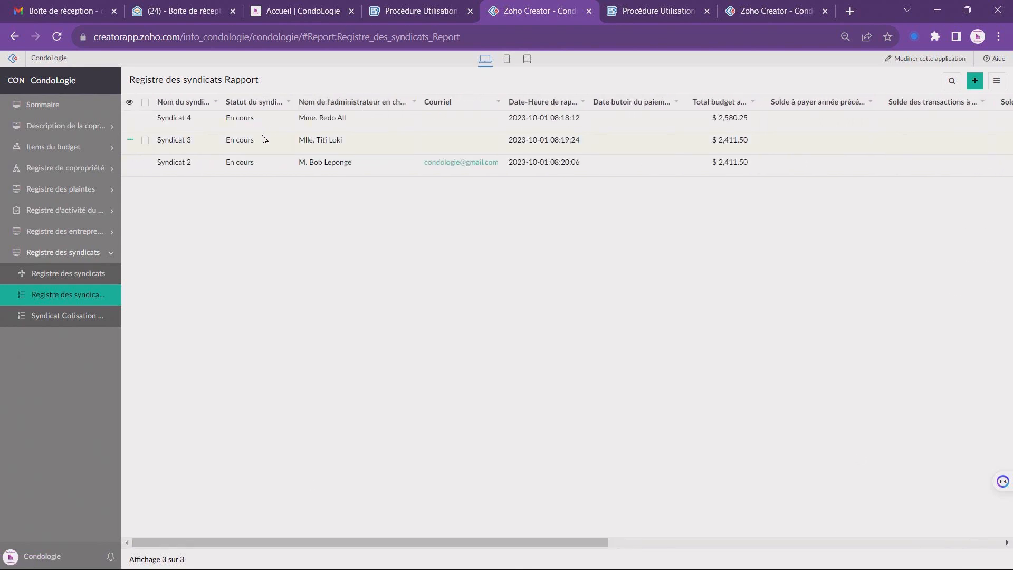
- Open only the Syndicat 2 record for bulk editing, add the Date envoi cotisation annuelle field, and set it to 2023-10-04
left_click(145, 102)
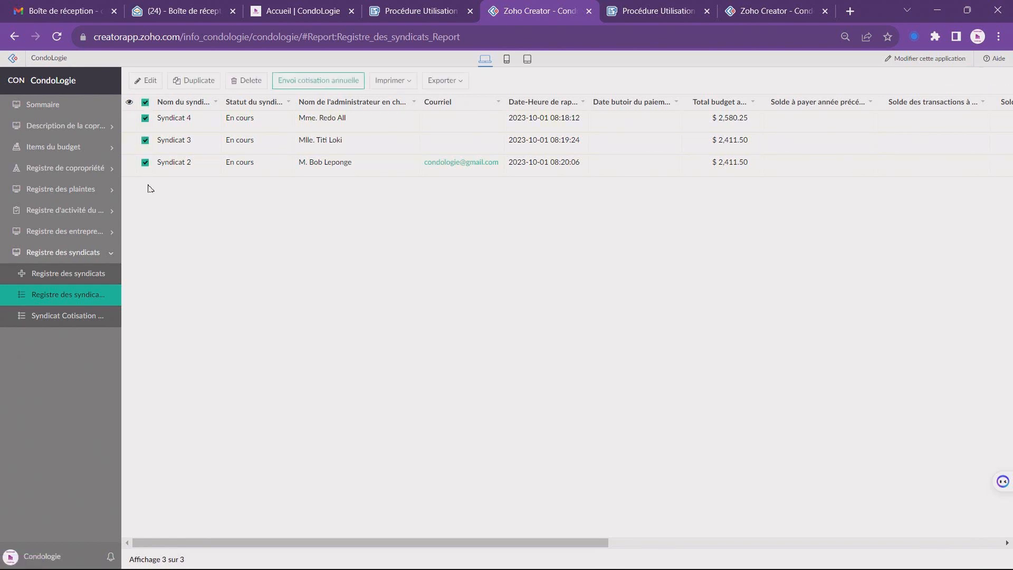
left_click(145, 103)
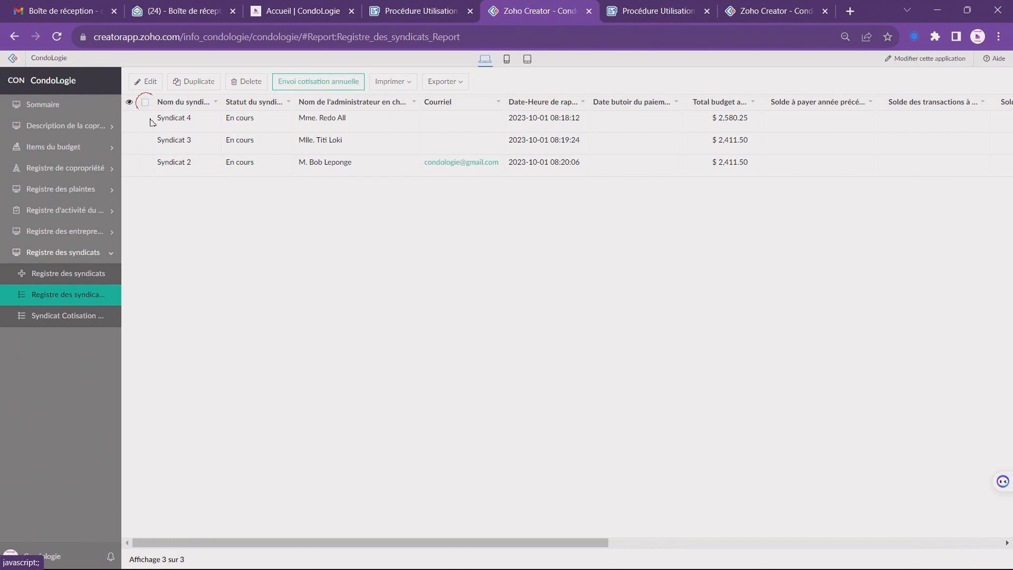
left_click(146, 163)
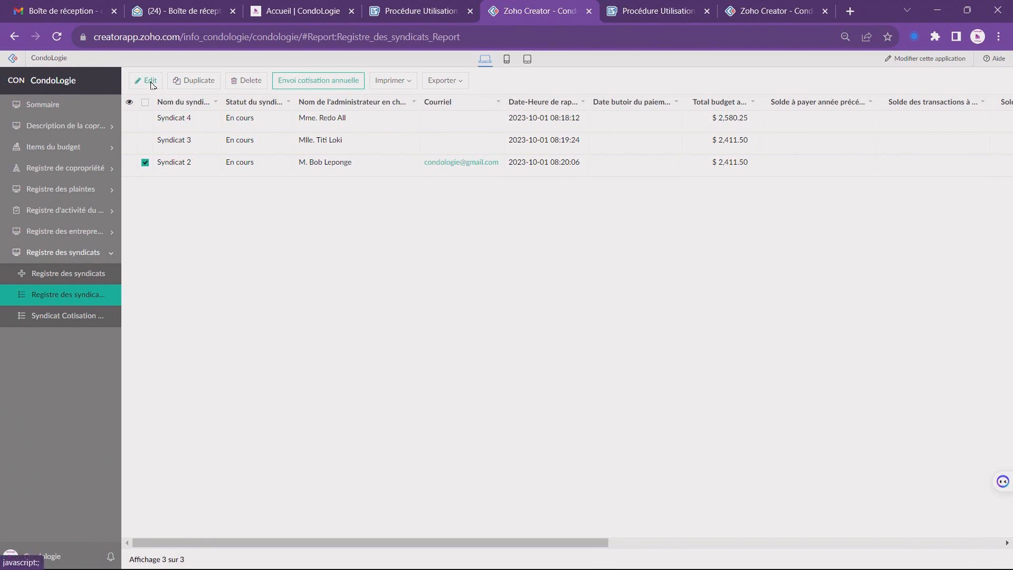
left_click(152, 82)
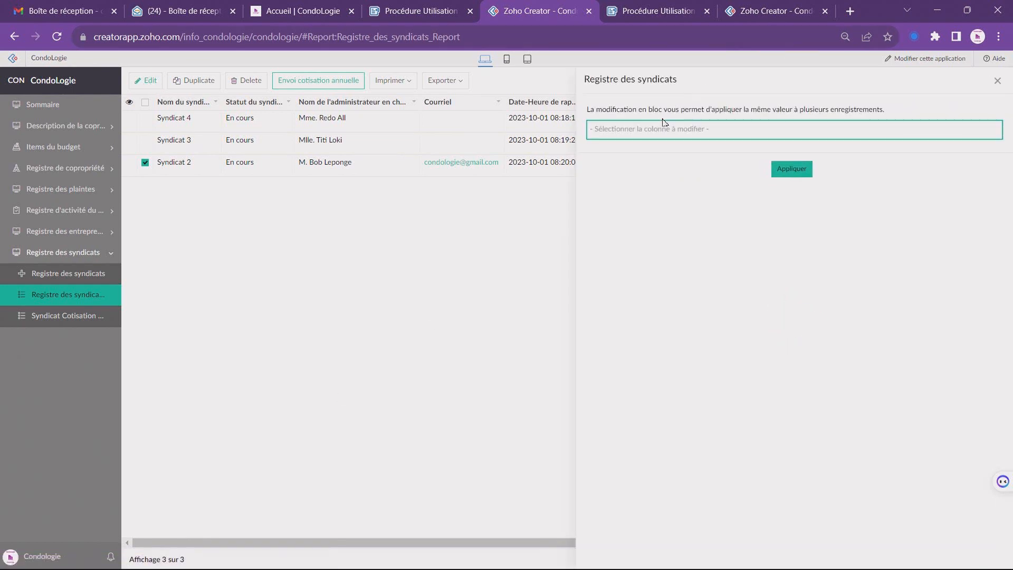
left_click_drag(478, 543, 841, 537)
left_click(641, 133)
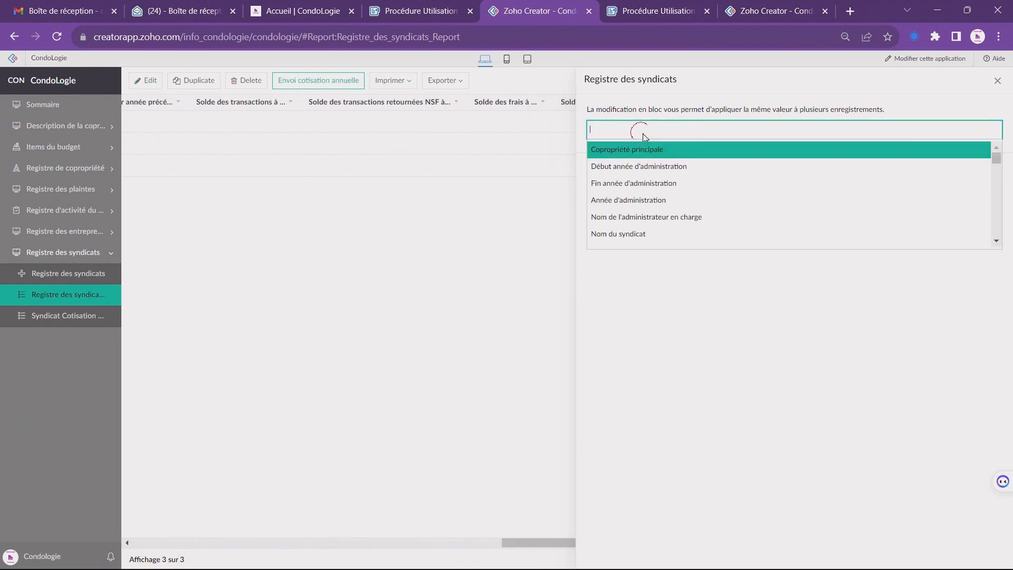
type("date")
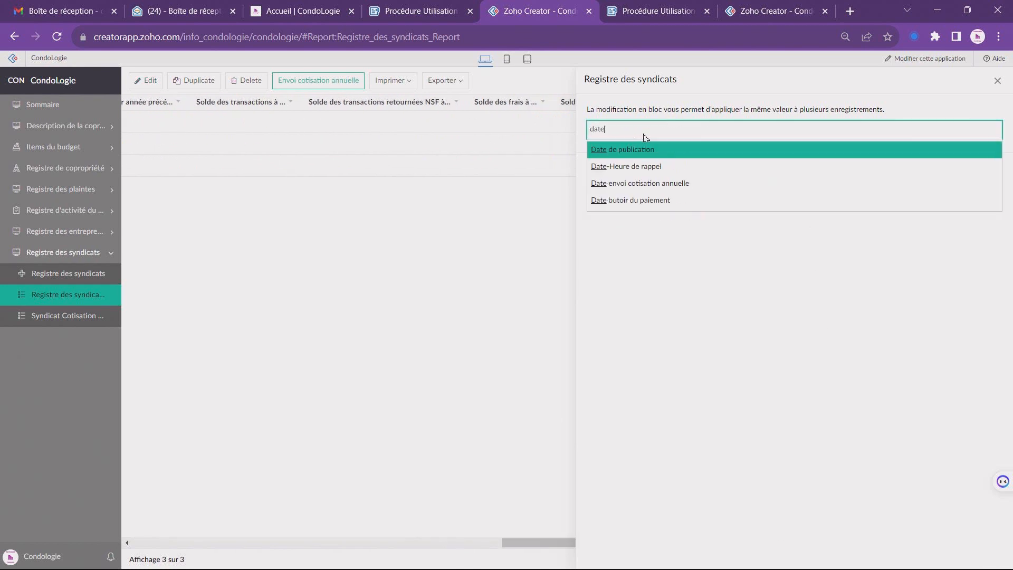
left_click(650, 183)
left_click(651, 181)
left_click(657, 234)
- Add the Statut cotisation annuelle field, set it to Envoyée, and apply the changes to the Syndicat 2 record
left_click(720, 132)
type("stat")
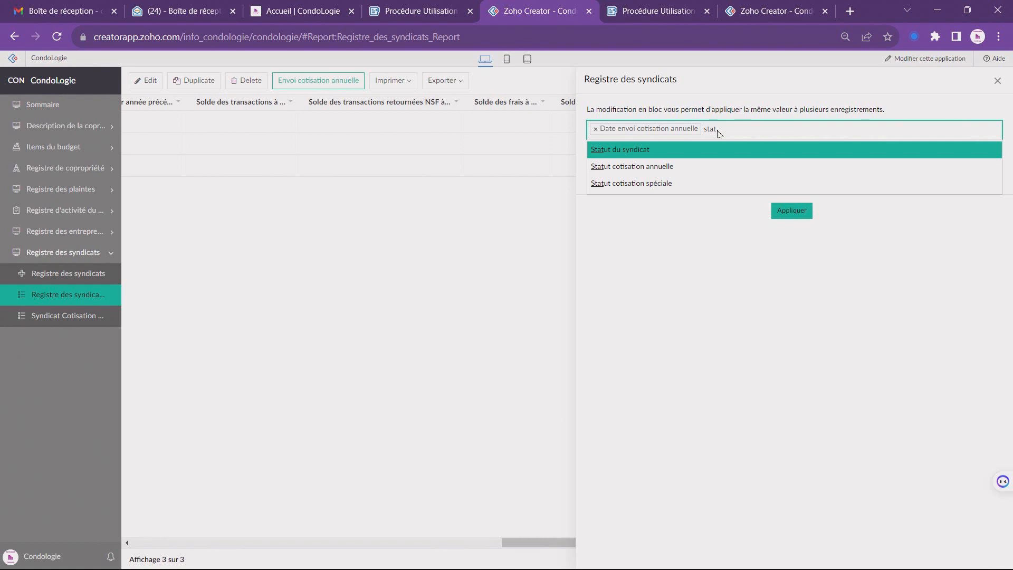
left_click(668, 167)
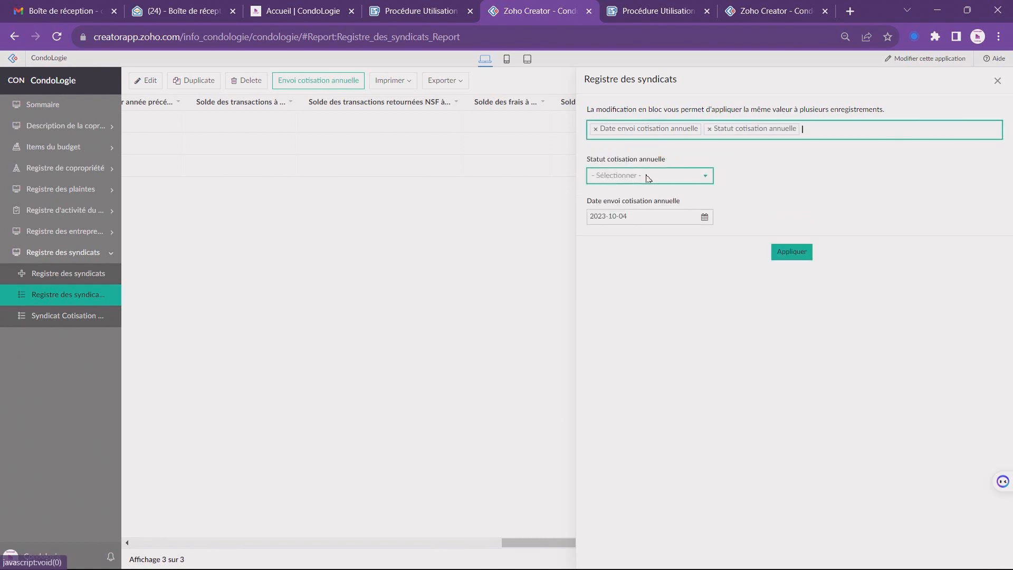
left_click(648, 177)
left_click(626, 196)
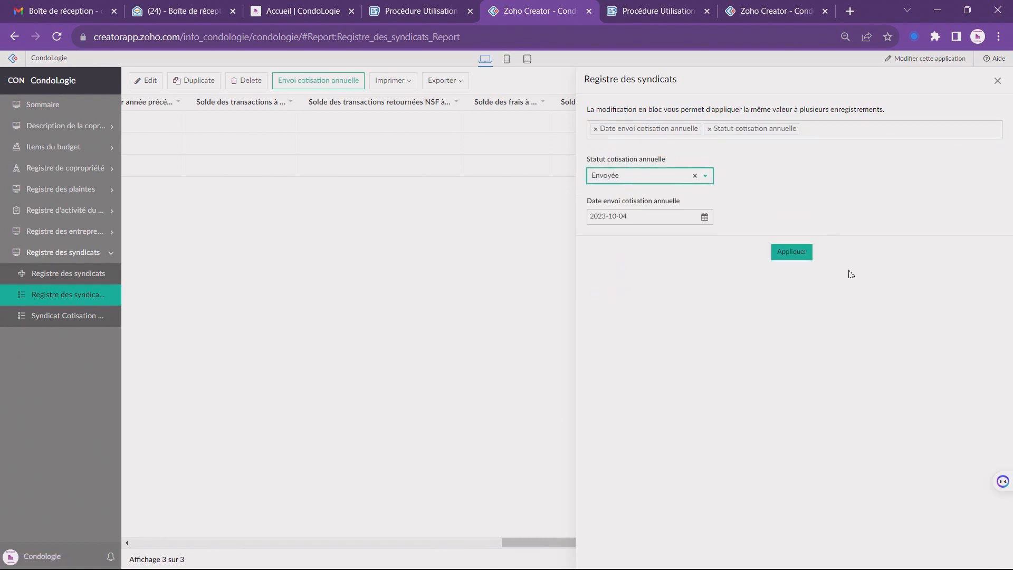
left_click(794, 252)
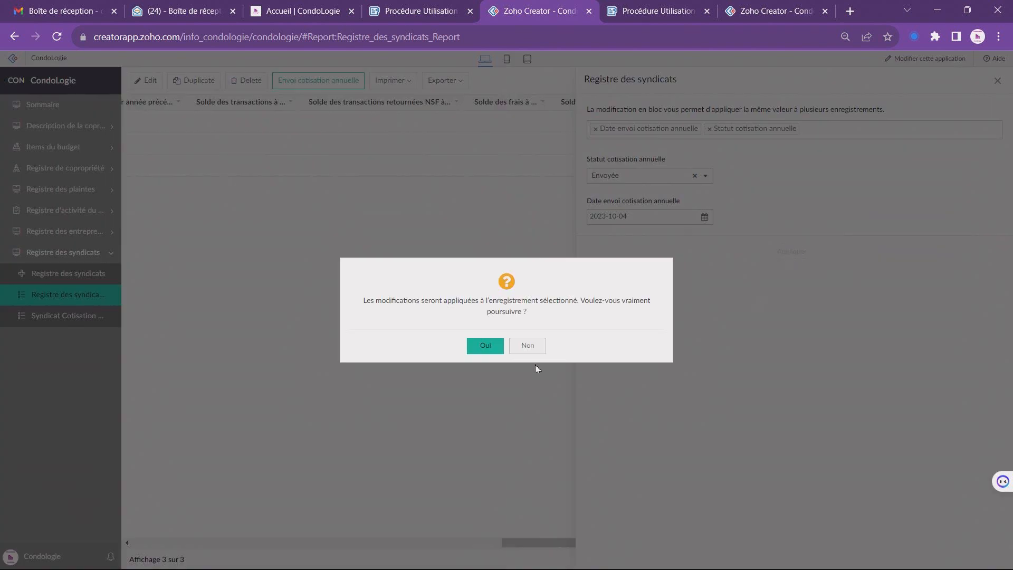
left_click(485, 348)
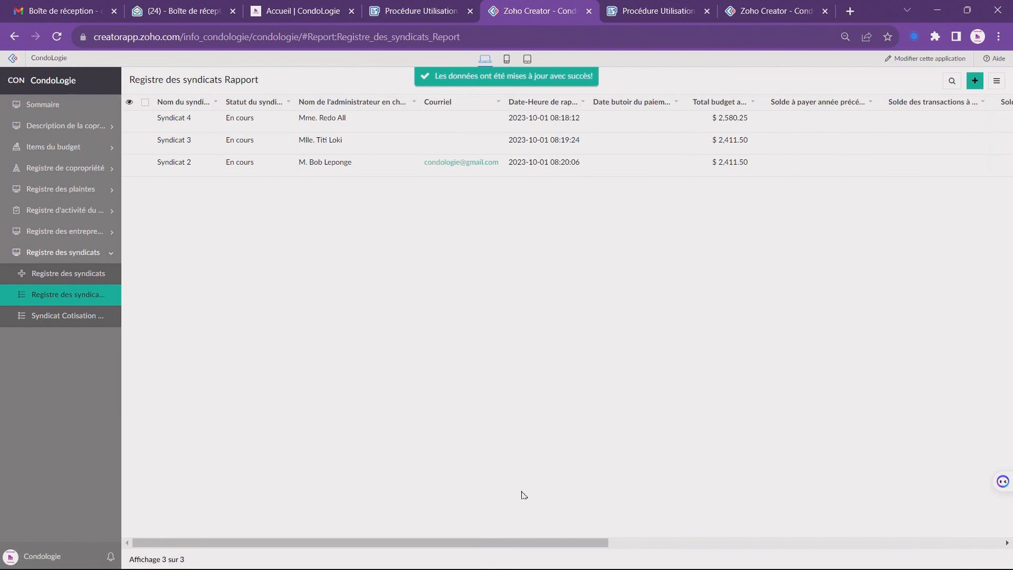
- Send the annual contribution notice for Syndicat 2 from its report row and confirm the action
left_click_drag(519, 542, 945, 495)
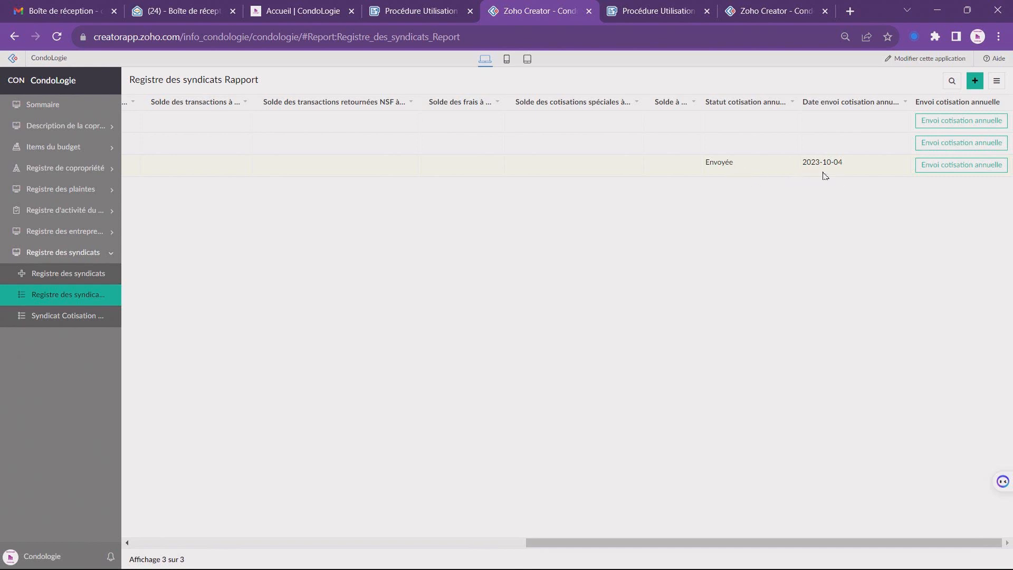
left_click(944, 169)
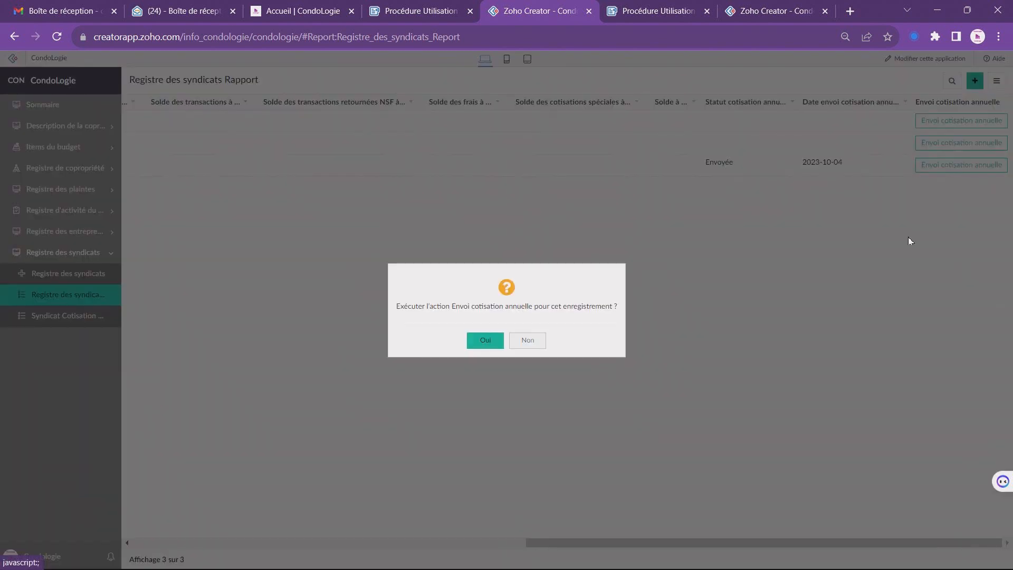
left_click(486, 341)
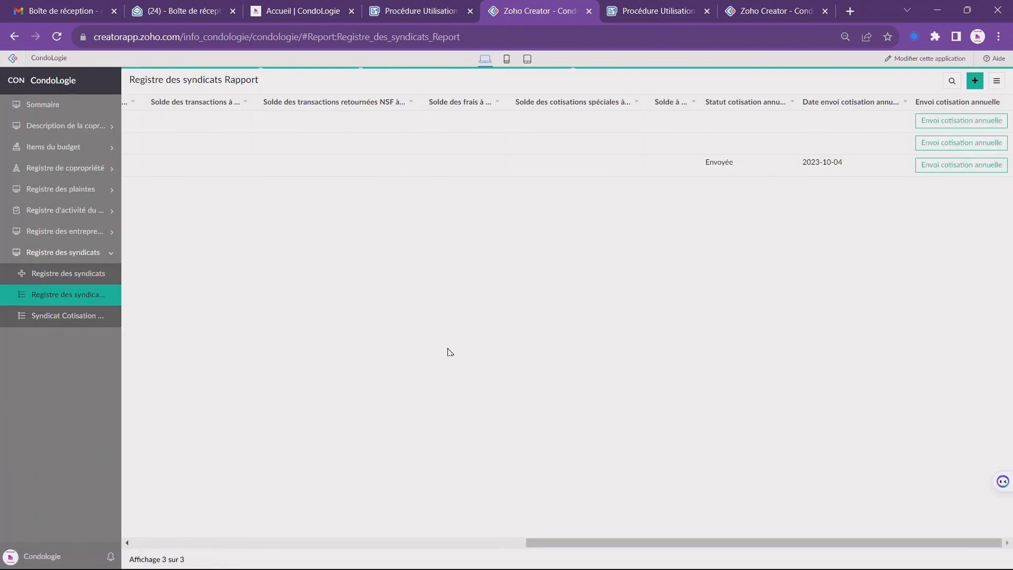
- Switch to Gmail, read the received Cotisation annuelle du syndicat email, and return to the syndicate report in Zoho Creator
left_click(84, 12)
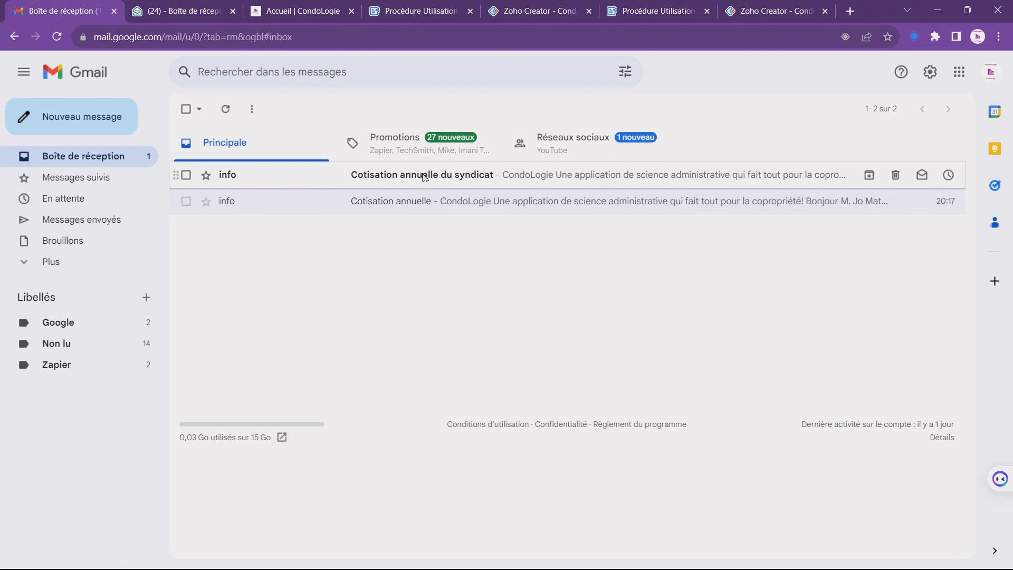
left_click(424, 176)
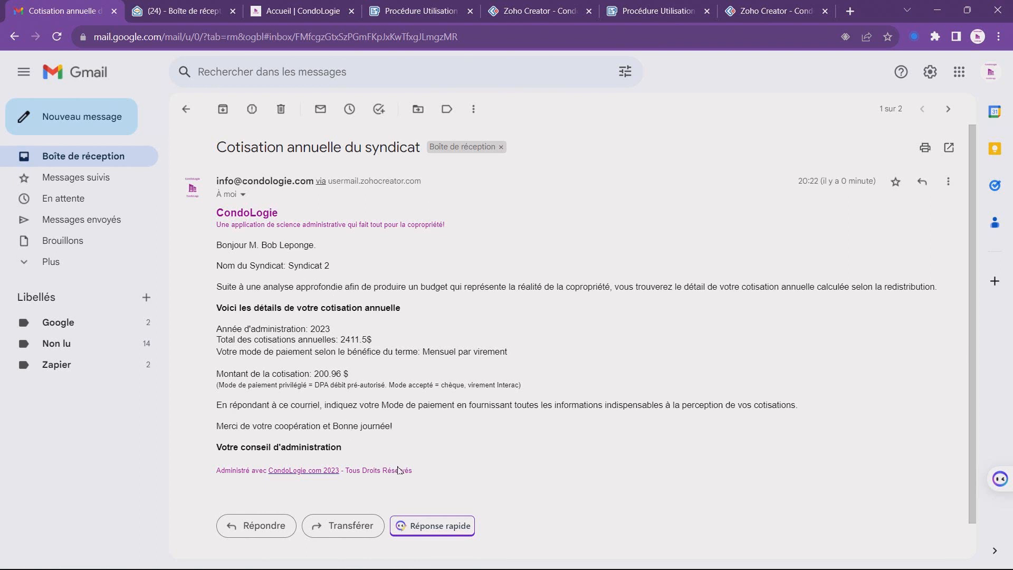
left_click(558, 13)
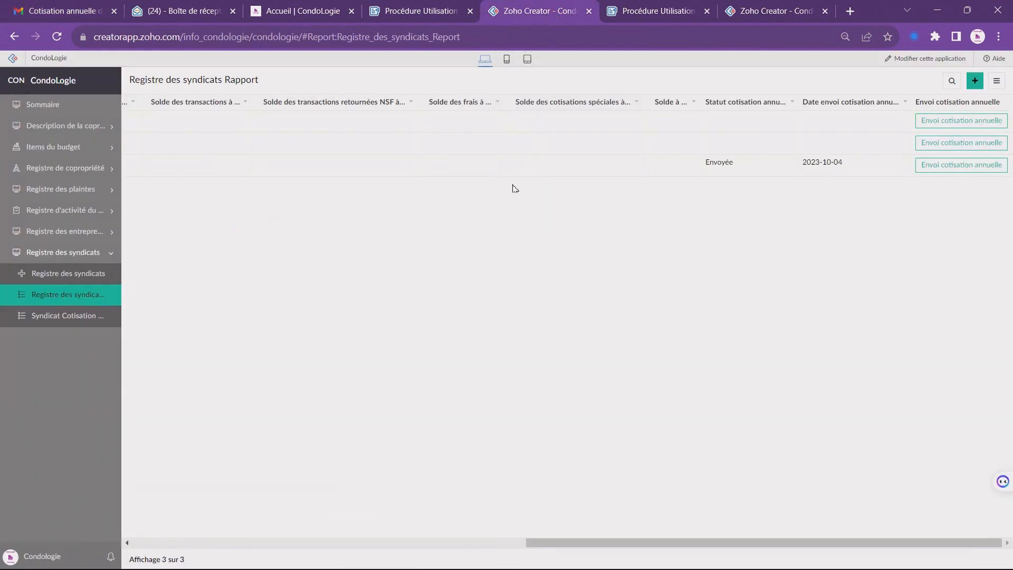